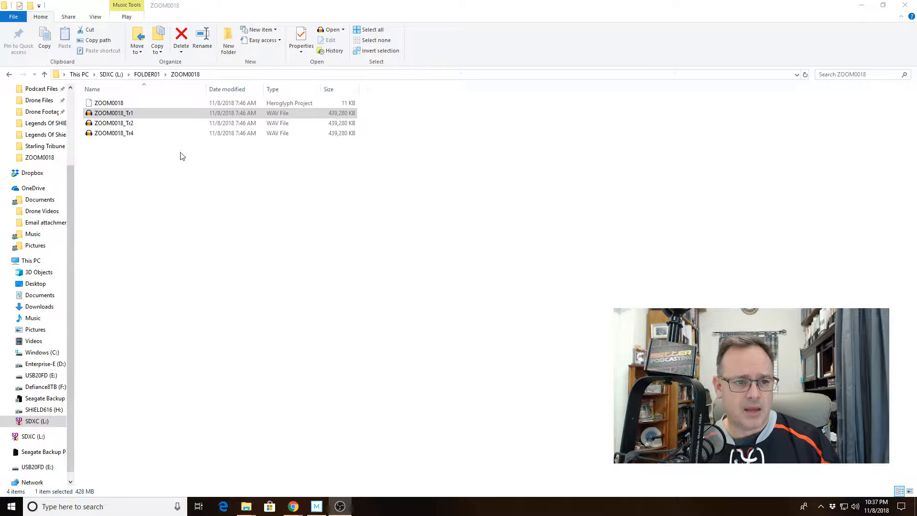
# - Open the ZOOM0018_Tr1 recording in Audacity, importing it with the offered import method
pyautogui.click(158, 116)
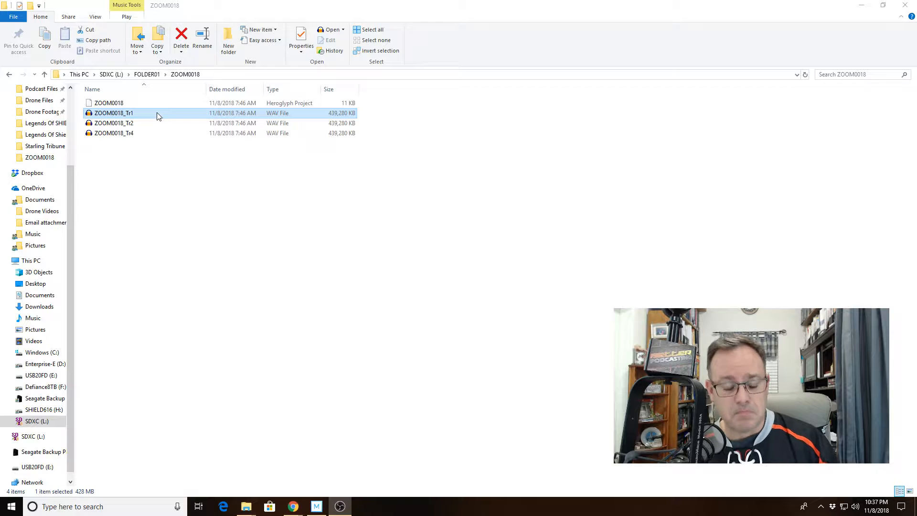
pyautogui.click(153, 125)
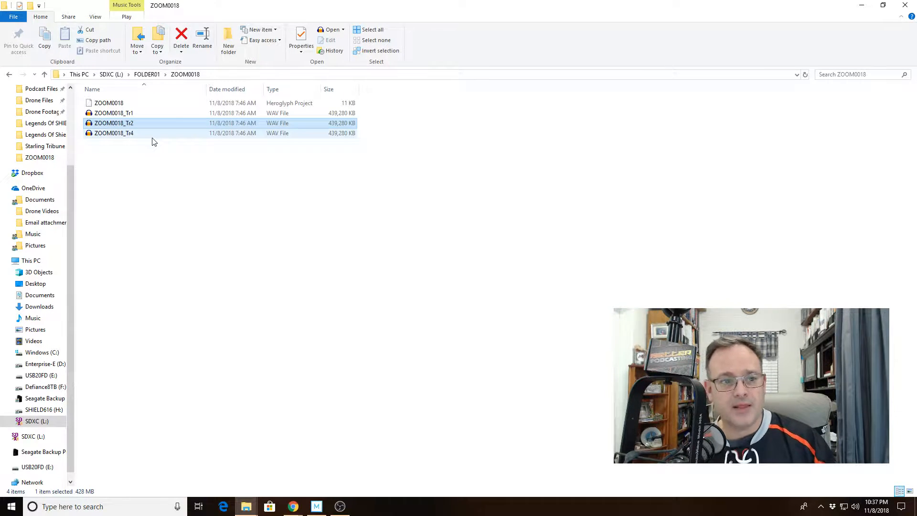
pyautogui.press('Down')
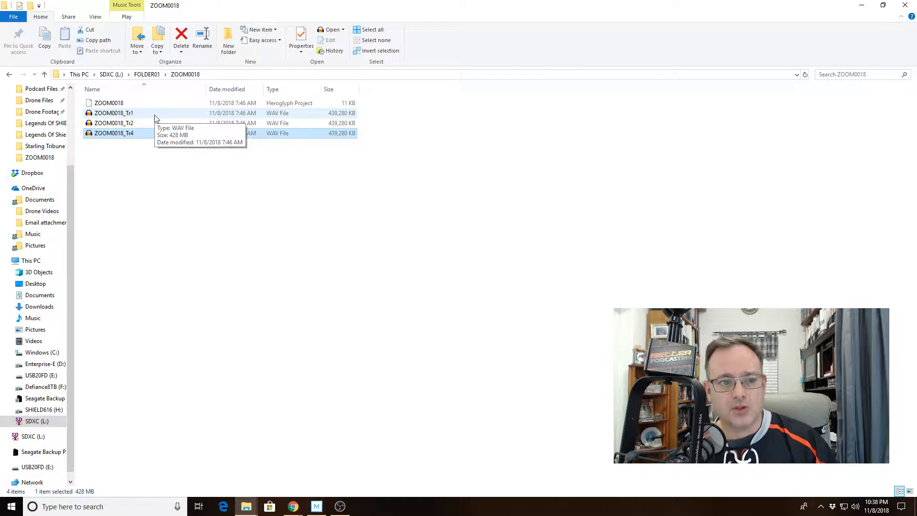
pyautogui.doubleClick(154, 118)
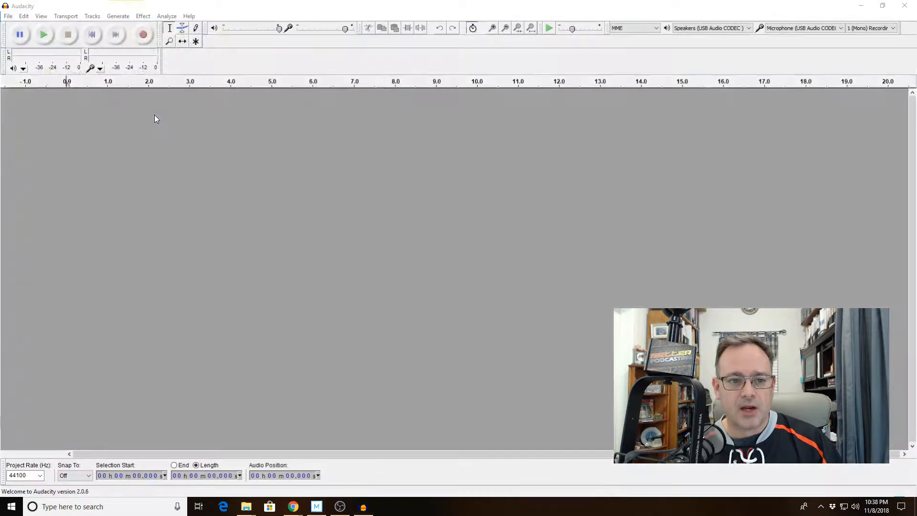
pyautogui.click(505, 313)
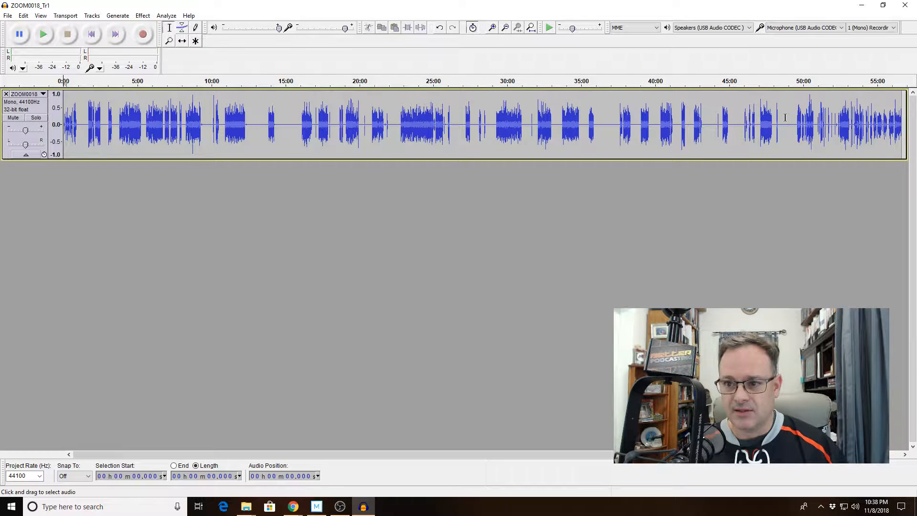
# - Examine the track's waveform by marking the stretches around 48 to 51 minutes and around 9 to 11 minutes
pyautogui.moveTo(775, 119); pyautogui.dragTo(798, 123)
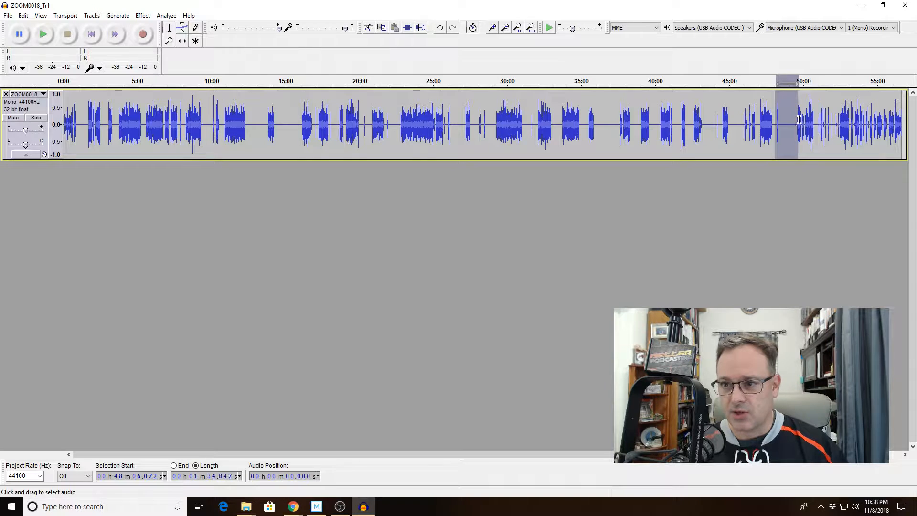
pyautogui.click(823, 125)
pyautogui.click(793, 123)
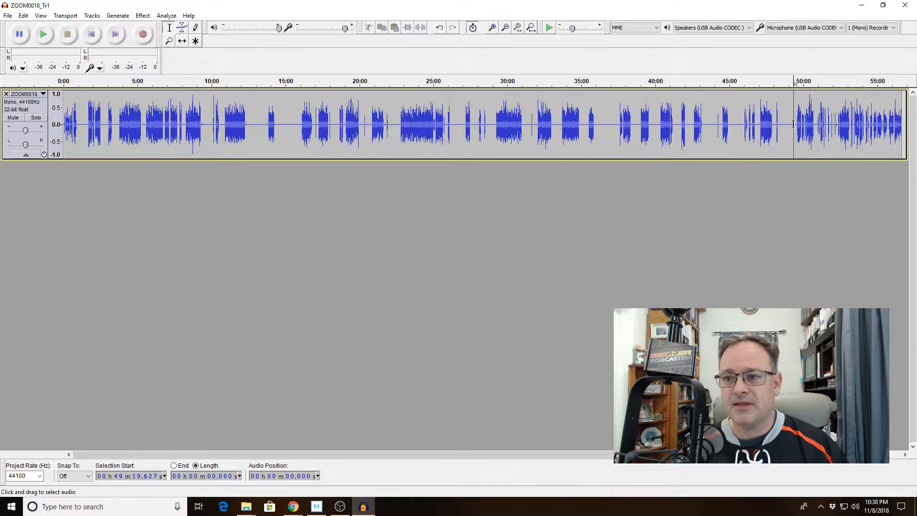
pyautogui.moveTo(793, 123); pyautogui.dragTo(821, 127)
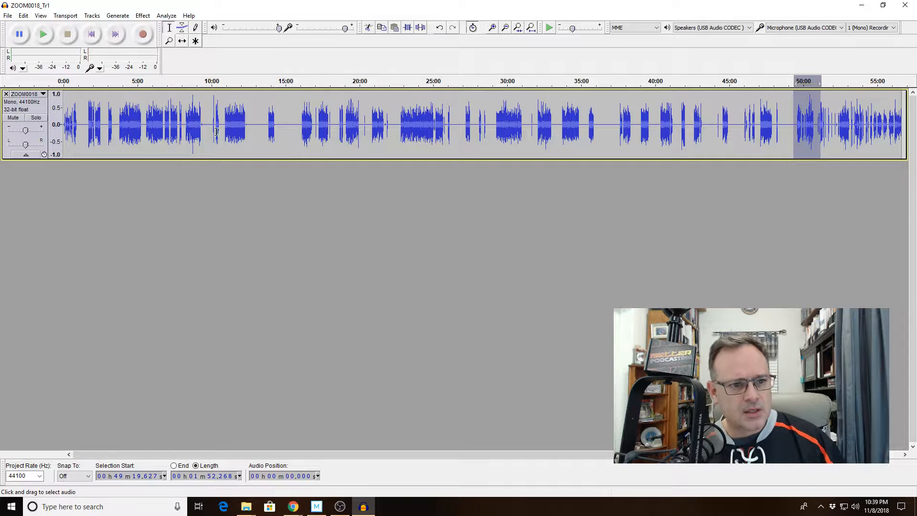
pyautogui.moveTo(192, 130); pyautogui.dragTo(222, 130)
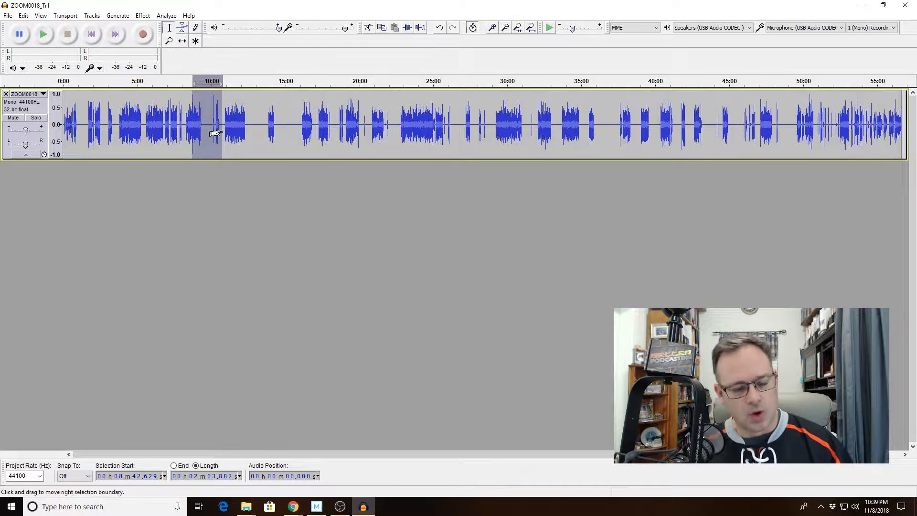
pyautogui.click(170, 163)
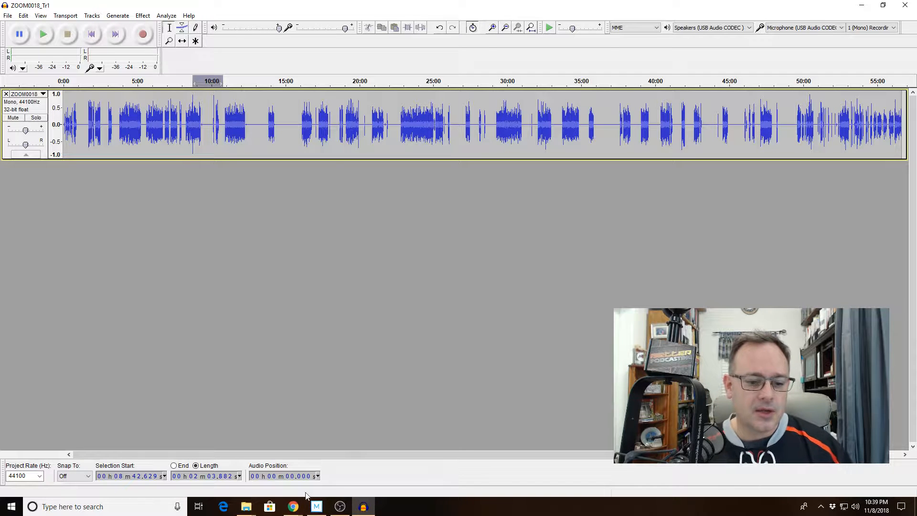
# - Open ZOOM0018_Tr4 from the recording folder, making a copy of the file before editing, and select and copy its entire audio
pyautogui.click(245, 506)
pyautogui.click(217, 470)
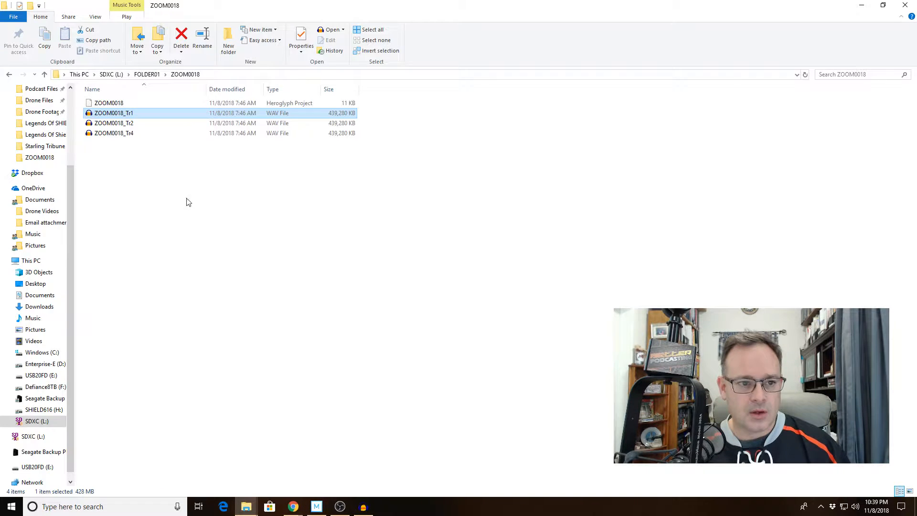
pyautogui.doubleClick(158, 131)
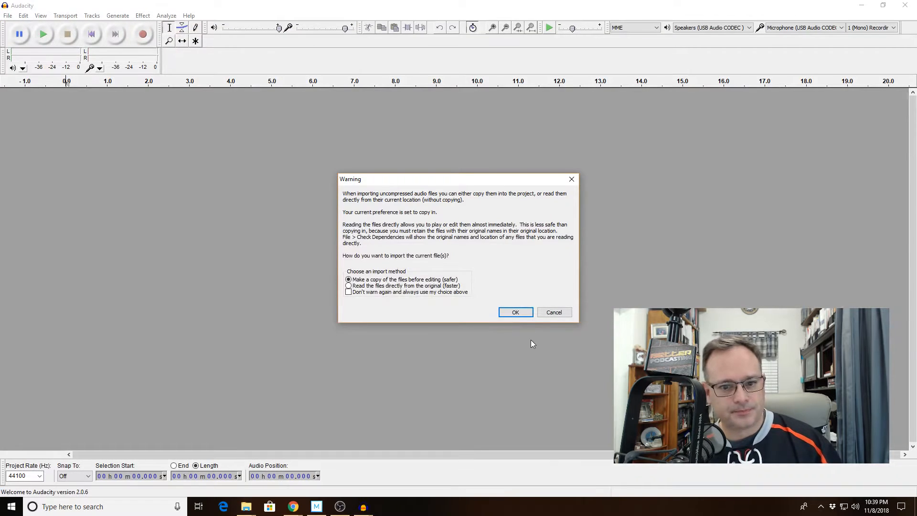
pyautogui.click(516, 312)
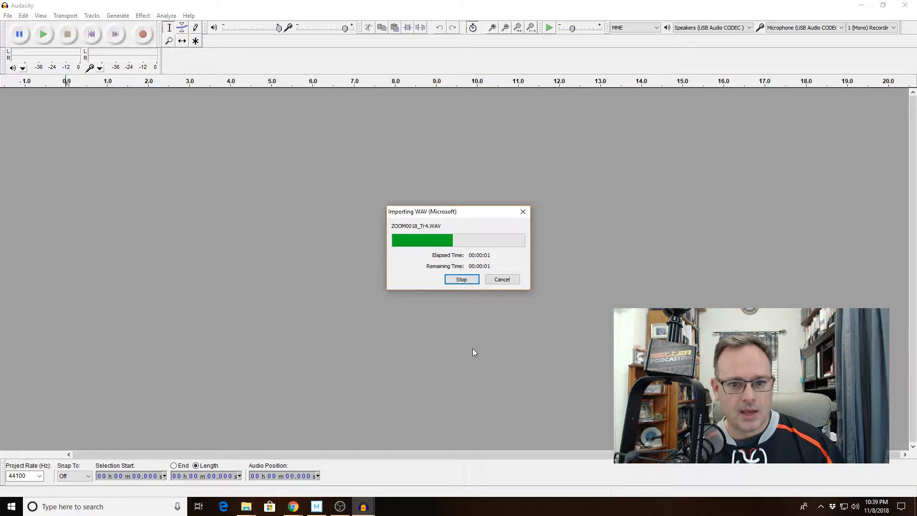
pyautogui.hotkey('ctrl', 'a')
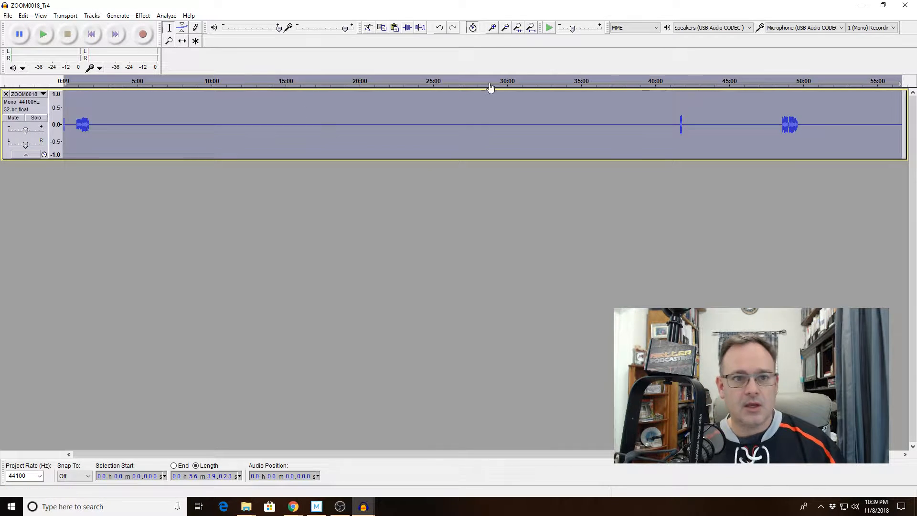
# - Paste the copied Tr4 audio at the start of a new audio track in the ZOOM0018_Tr1 project
pyautogui.click(861, 5)
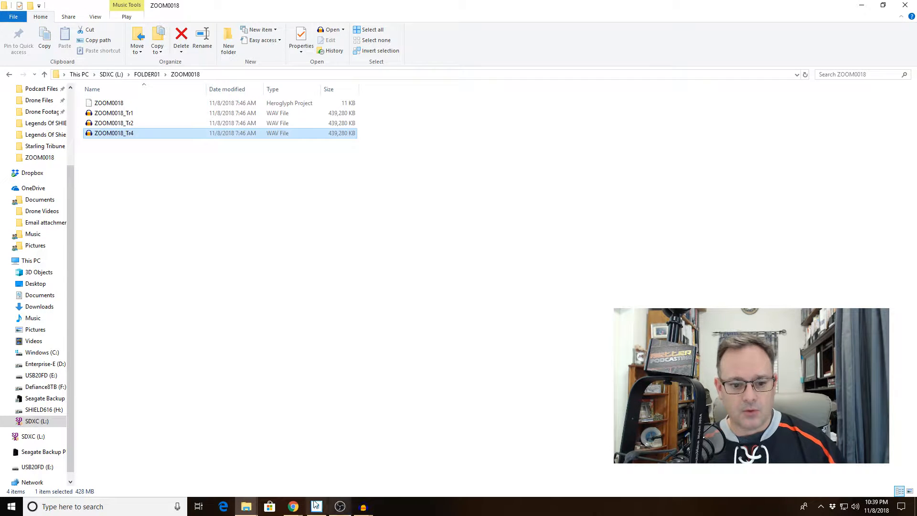
pyautogui.moveTo(363, 502)
pyautogui.click(330, 465)
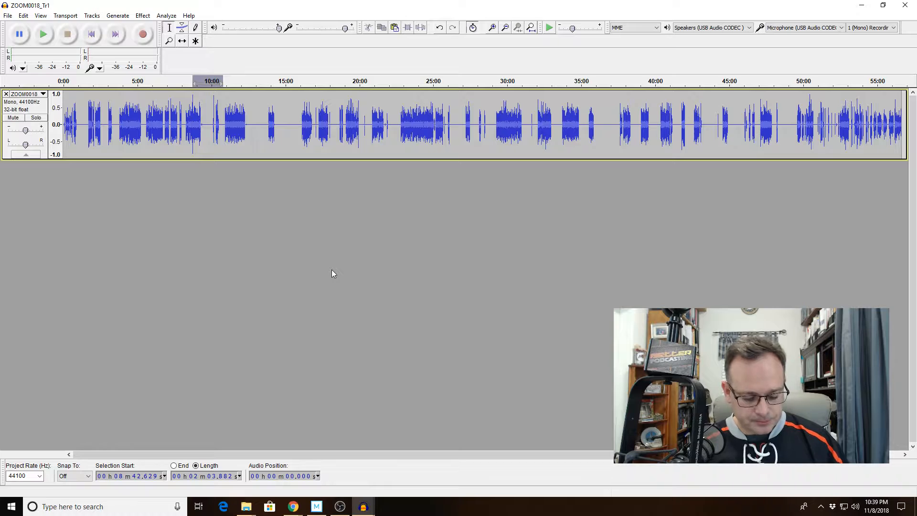
pyautogui.hotkey('ctrl', 'shift', 'n')
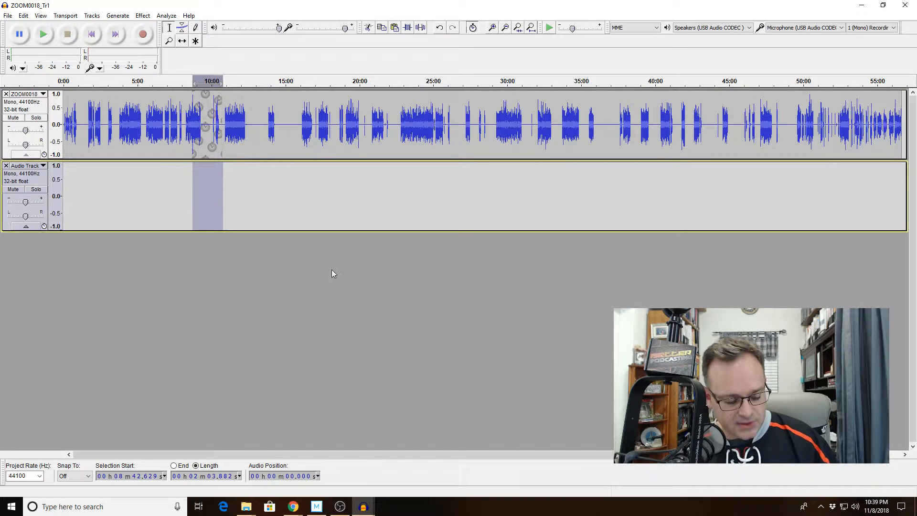
pyautogui.moveTo(96, 181); pyautogui.dragTo(49, 182)
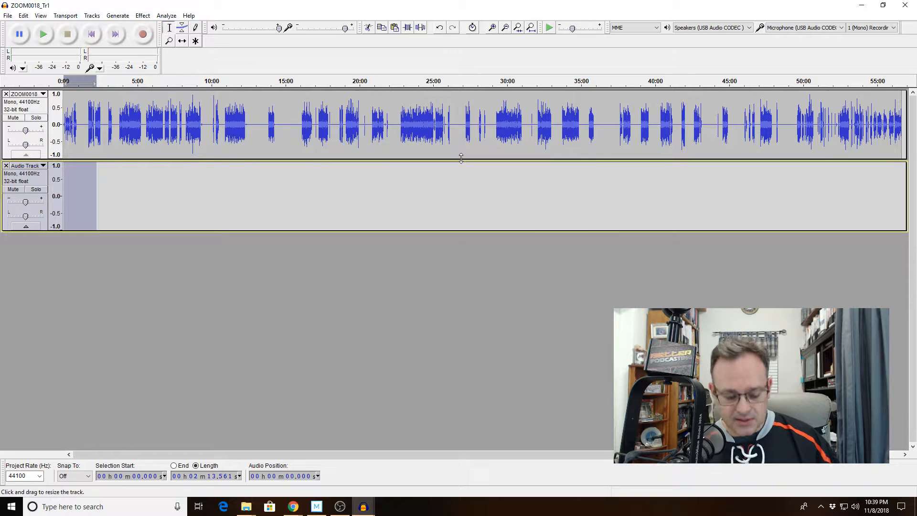
pyautogui.hotkey('ctrl', 'v')
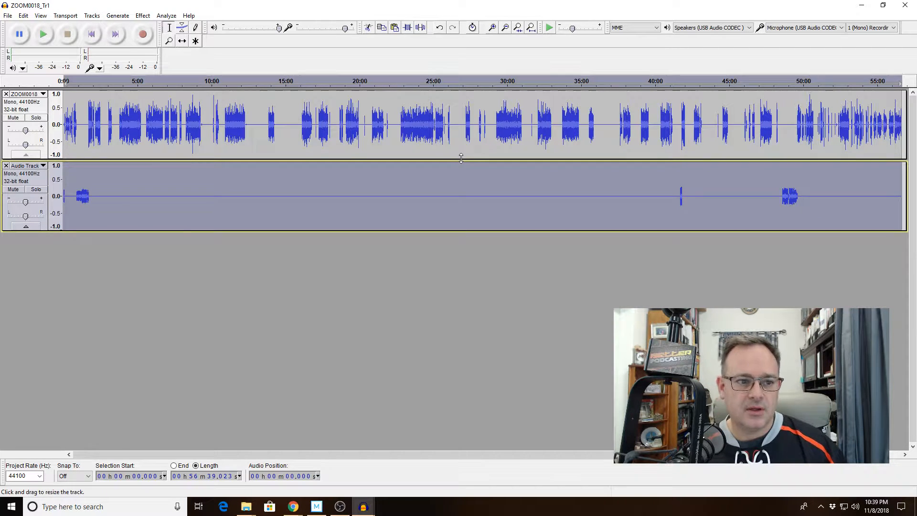
pyautogui.click(295, 306)
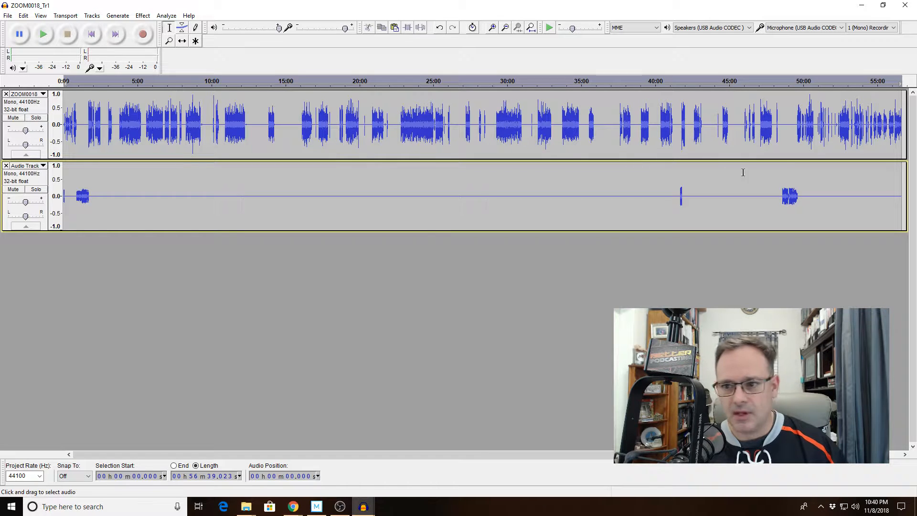
# - Mark the short sound bursts near 48, 1 and 41 minutes in the pasted track, and remove that track from the project
pyautogui.moveTo(779, 168); pyautogui.dragTo(809, 170)
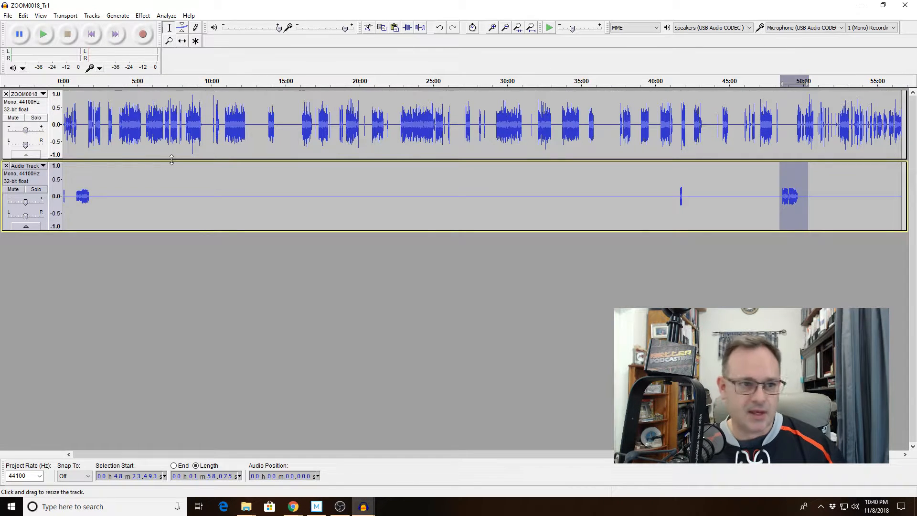
pyautogui.click(83, 166)
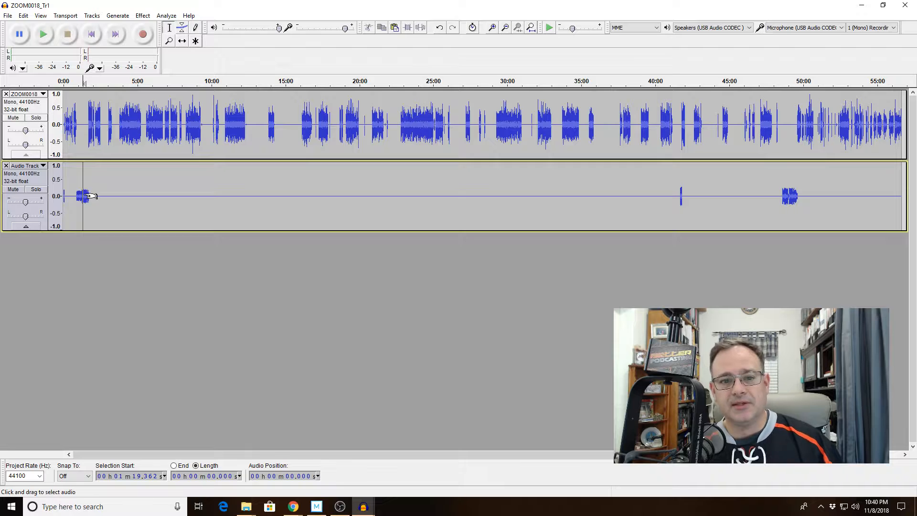
pyautogui.click(677, 196)
pyautogui.moveTo(676, 196); pyautogui.dragTo(686, 195)
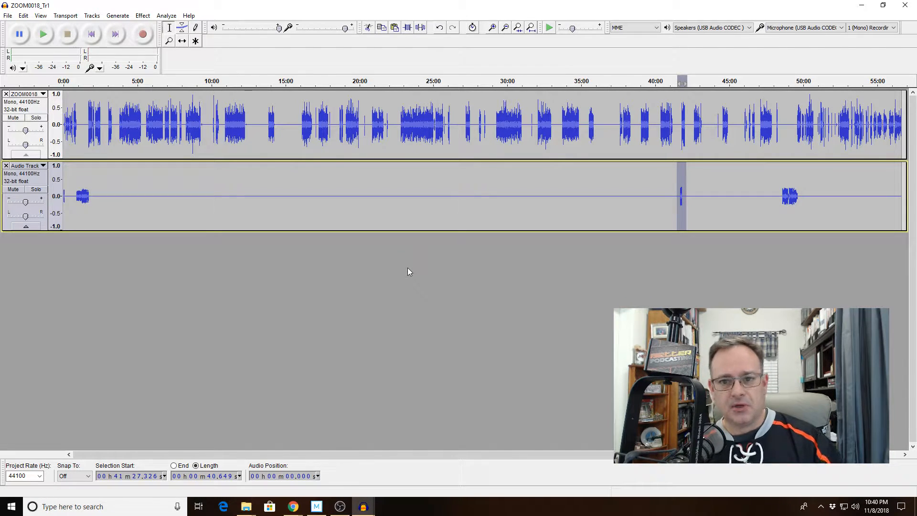
pyautogui.click(6, 165)
# - Apply the iZotope RX 5 De-click effect to the whole Tr1 track using the M-band (random clicks) algorithm
pyautogui.click(158, 119)
pyautogui.hotkey('ctrl', 'a')
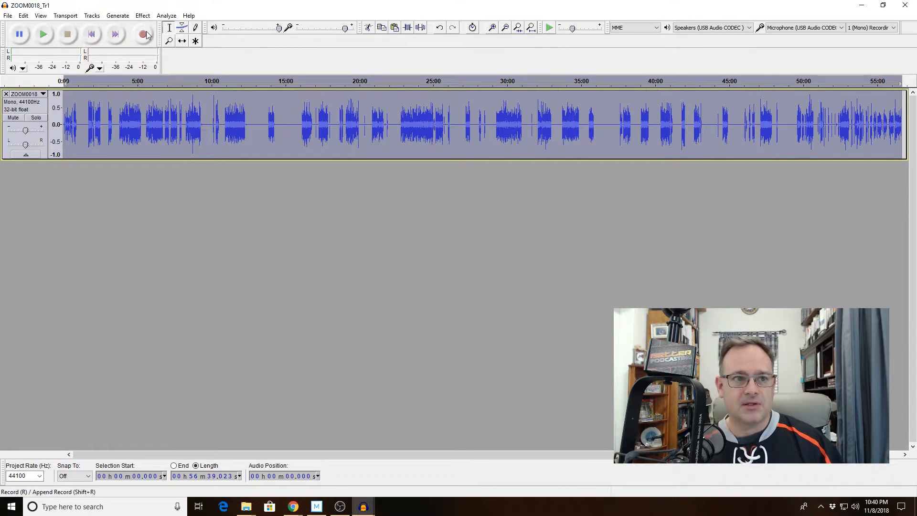
pyautogui.click(144, 16)
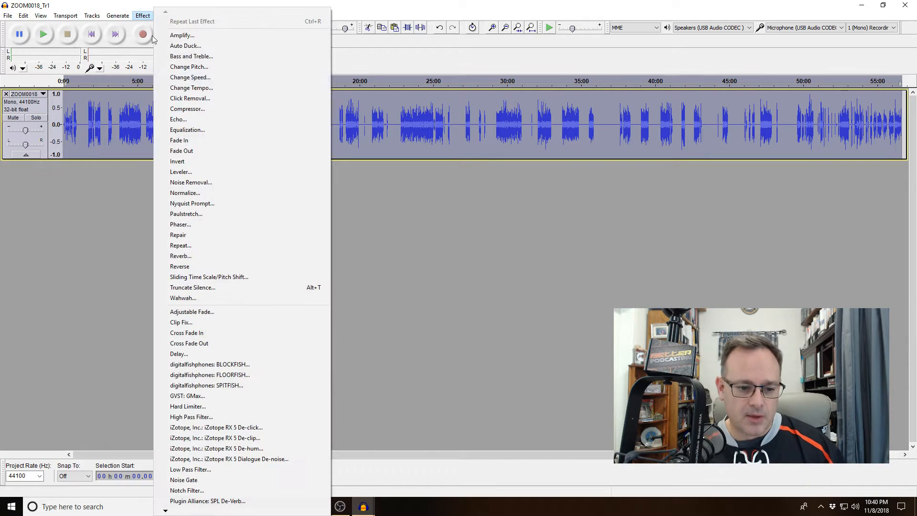
pyautogui.click(219, 428)
pyautogui.click(403, 239)
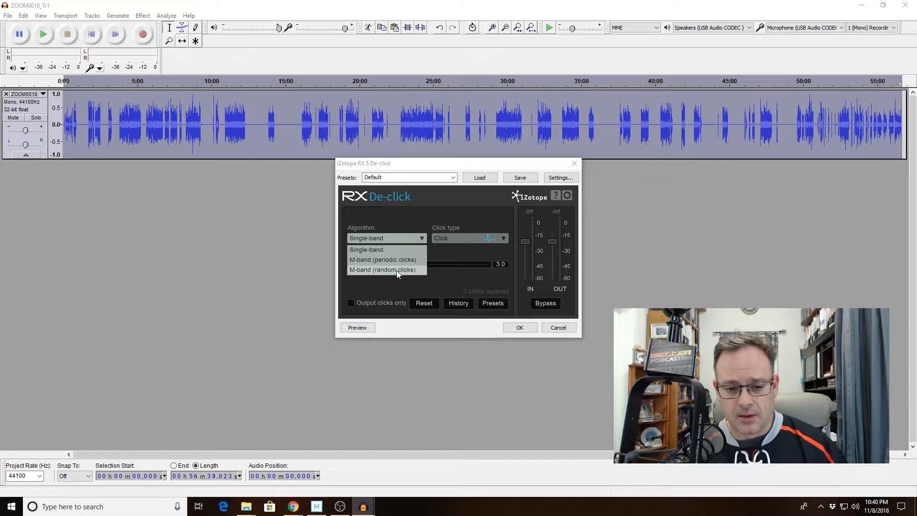
pyautogui.click(397, 271)
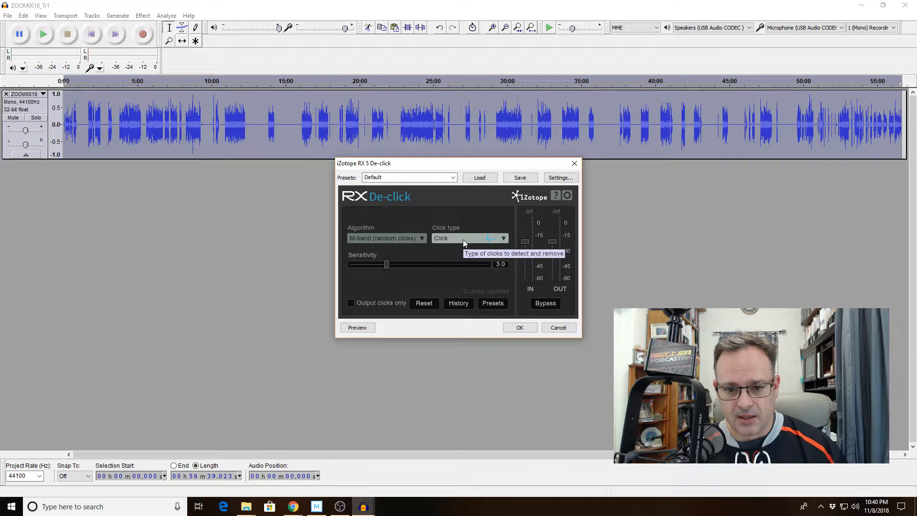
pyautogui.click(510, 330)
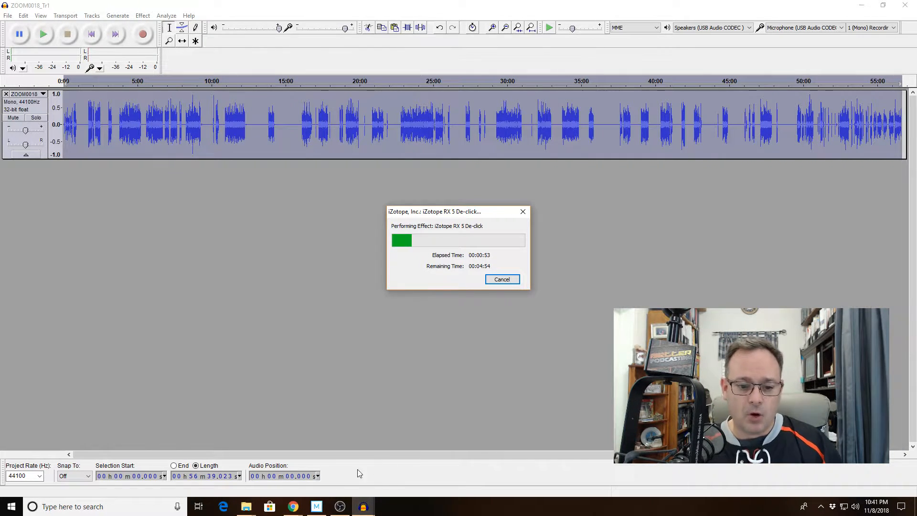
# - Switch to Movie Studio and examine the SP audio track's effect chain, including its iZotope RX 5 De-click settings
pyautogui.click(317, 506)
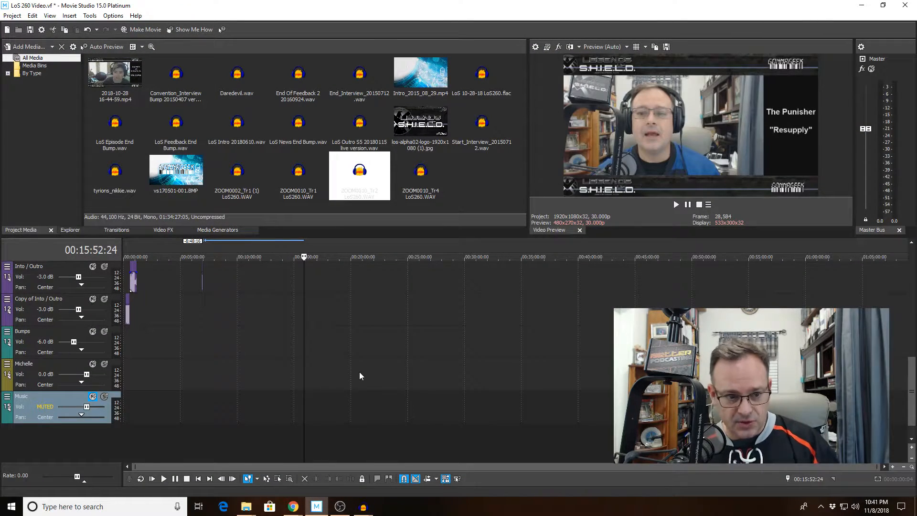
pyautogui.click(911, 242)
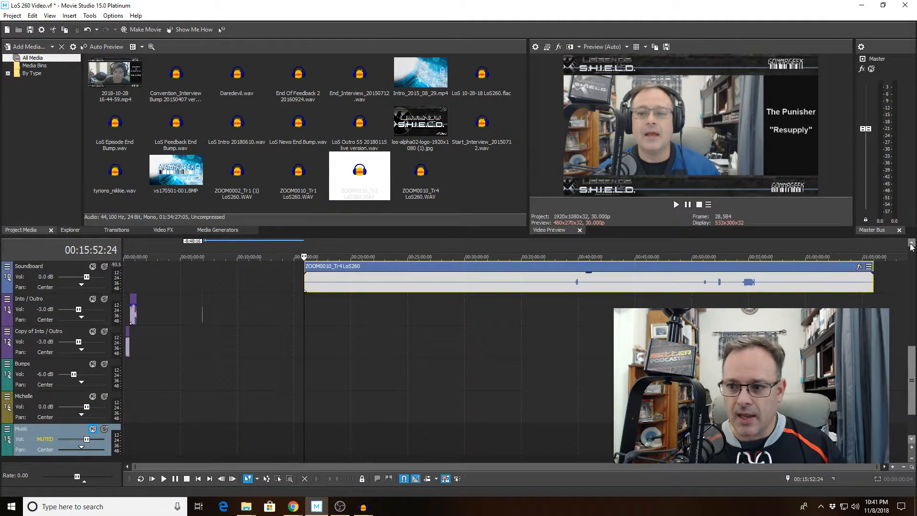
pyautogui.click(911, 244)
pyautogui.click(911, 244)
pyautogui.click(911, 243)
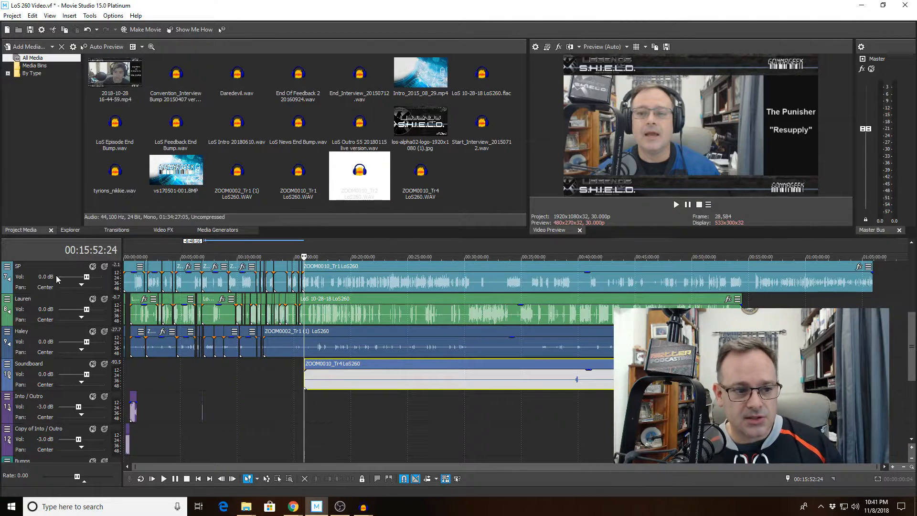
pyautogui.click(7, 267)
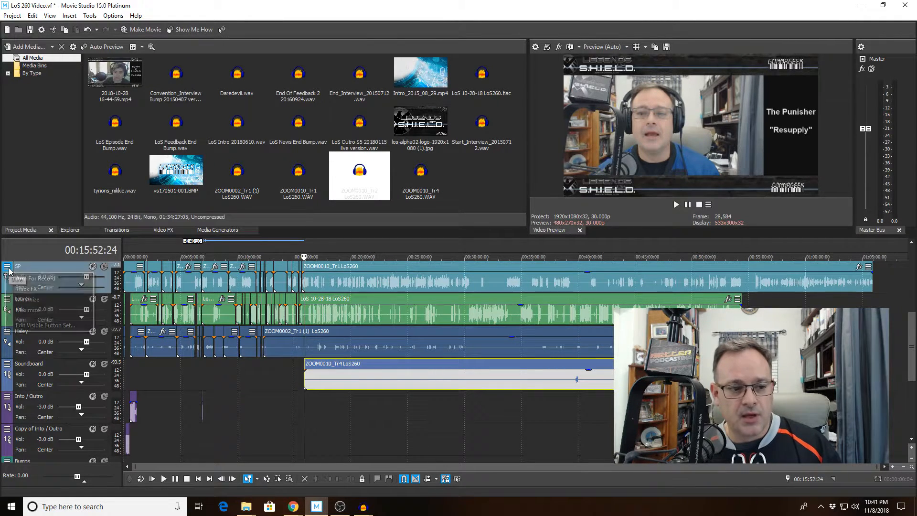
pyautogui.click(28, 288)
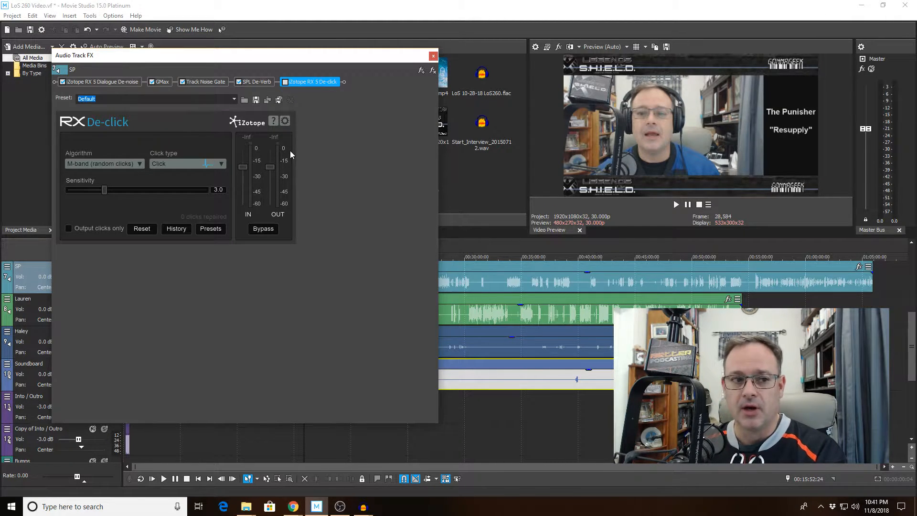
pyautogui.click(433, 55)
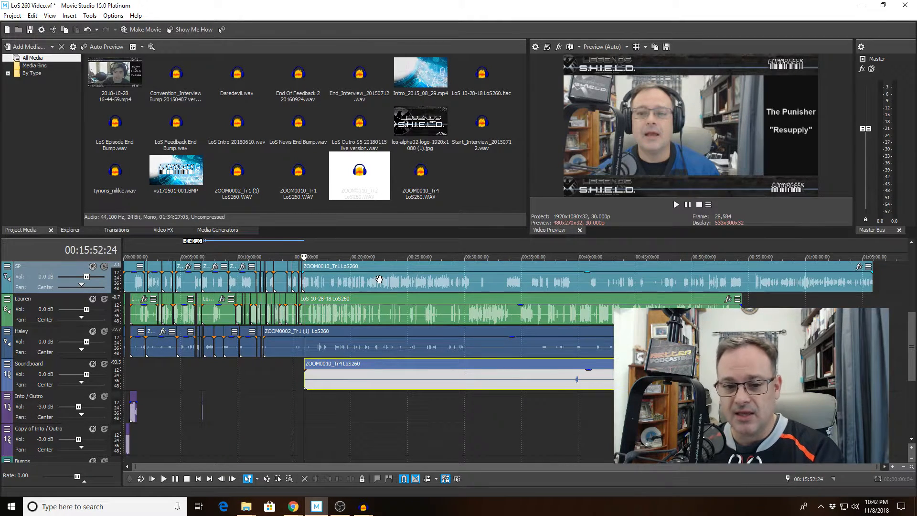
pyautogui.scroll(5, 372, 284)
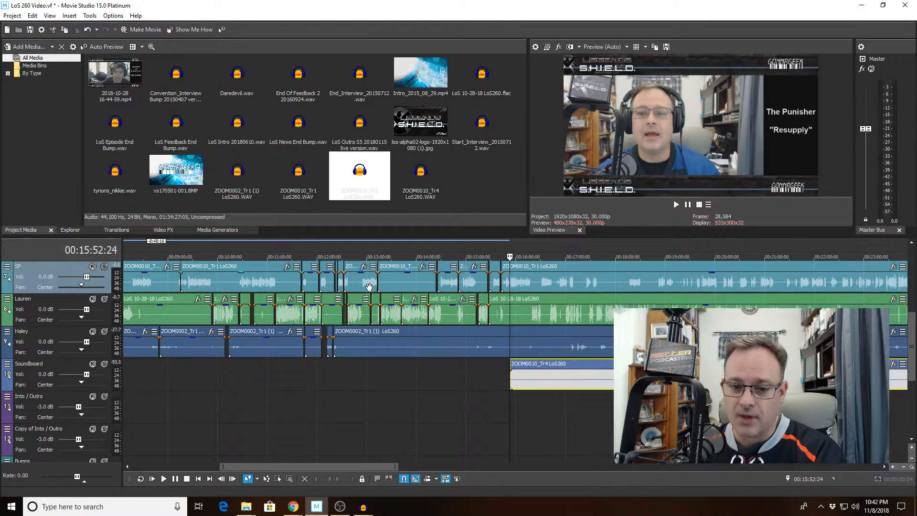
# - Split the long LoS 10-28-18 LoS260 audio event below the SP track at about 00:15:58 and 00:16:00
pyautogui.scroll(5, 369, 286)
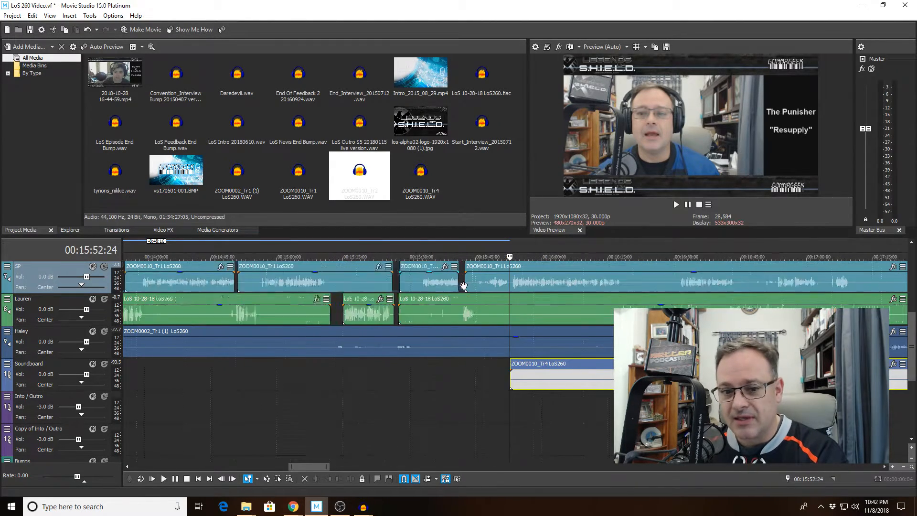
pyautogui.scroll(2, 463, 285)
pyautogui.click(414, 285)
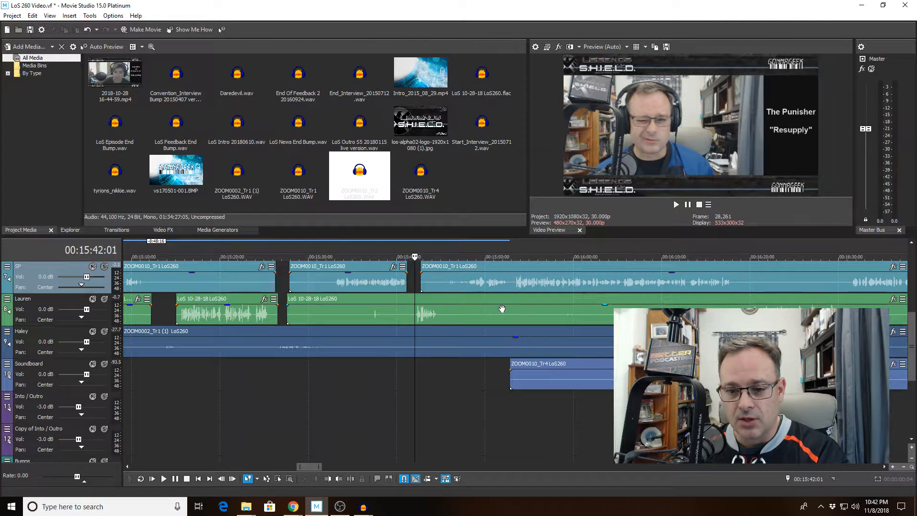
pyautogui.click(564, 316)
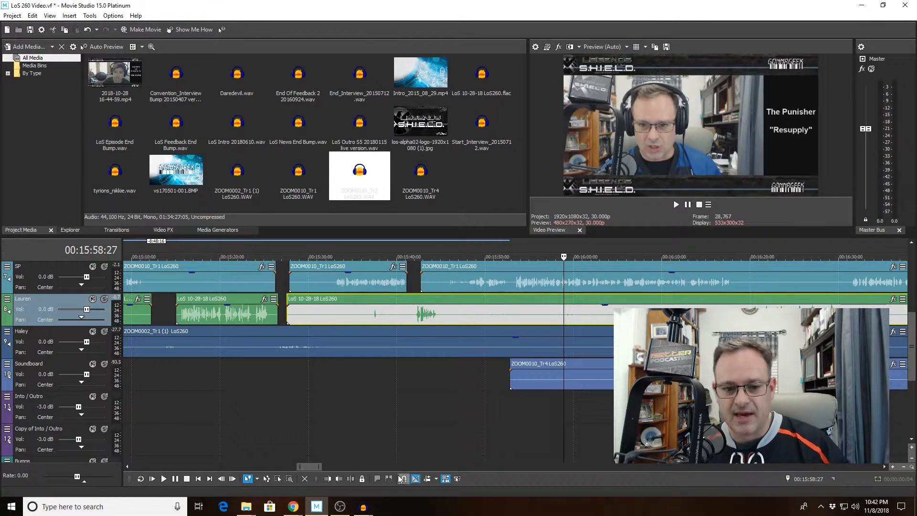
pyautogui.click(351, 479)
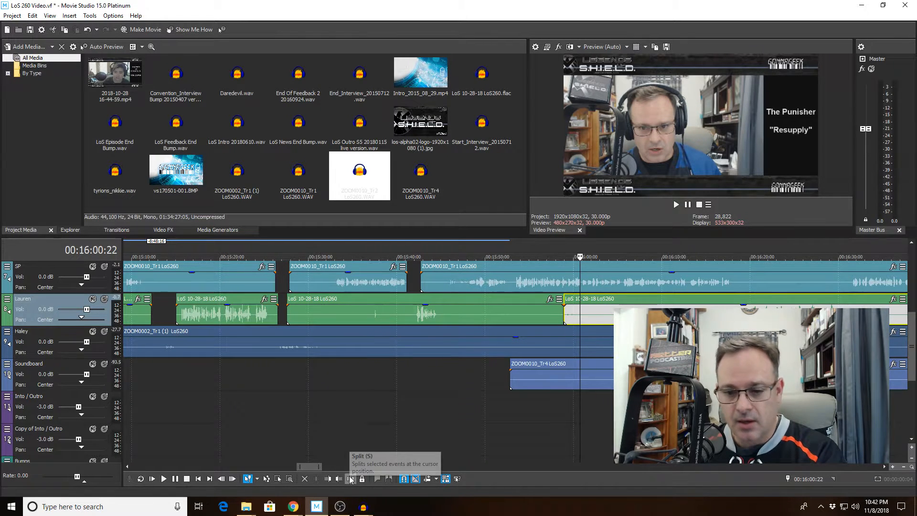
pyautogui.click(351, 479)
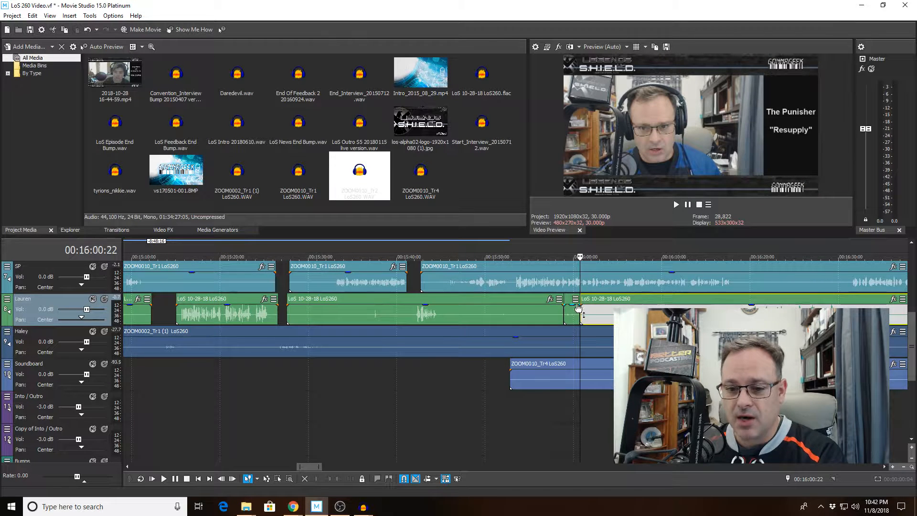
# - Lower the gain of the short segment isolated between the two splits all the way down to silence it
pyautogui.click(574, 309)
pyautogui.moveTo(574, 308); pyautogui.dragTo(574, 312)
pyautogui.click(625, 311)
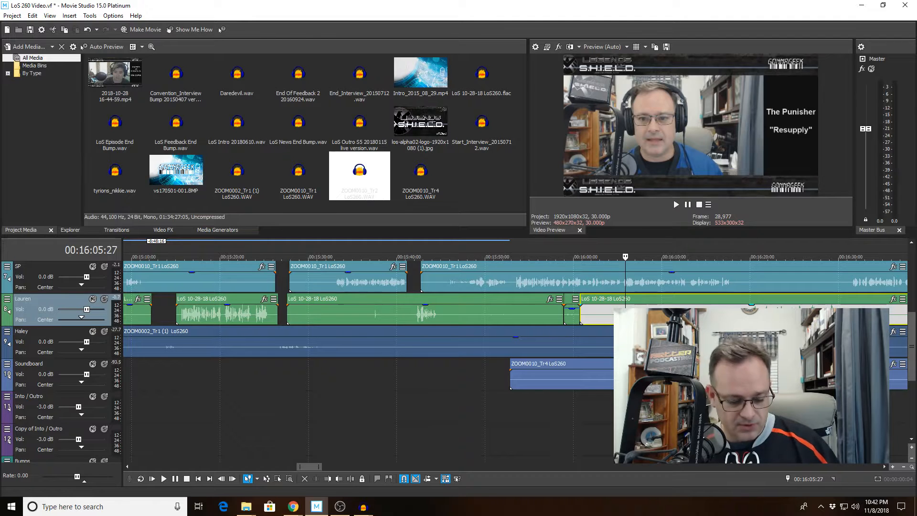
pyautogui.hotkey('ctrl', 'z')
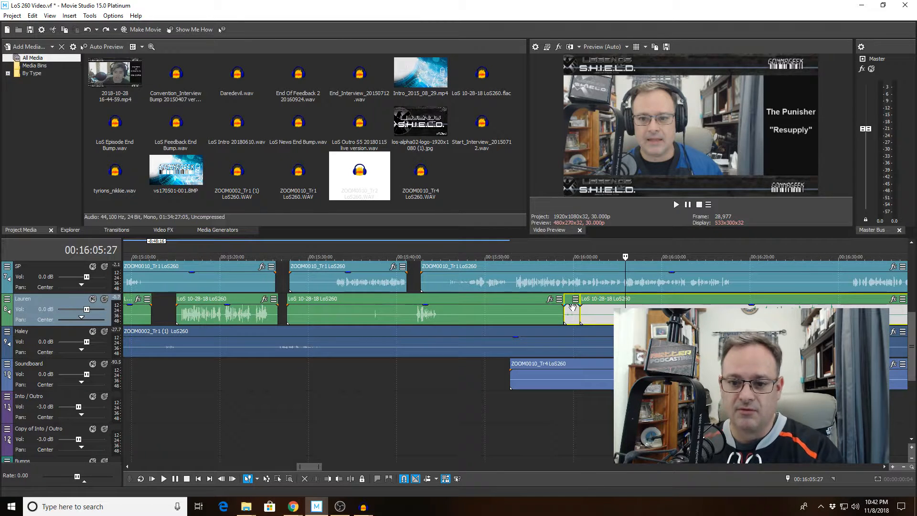
pyautogui.moveTo(573, 306); pyautogui.dragTo(572, 332)
pyautogui.hotkey('ctrl', 'z')
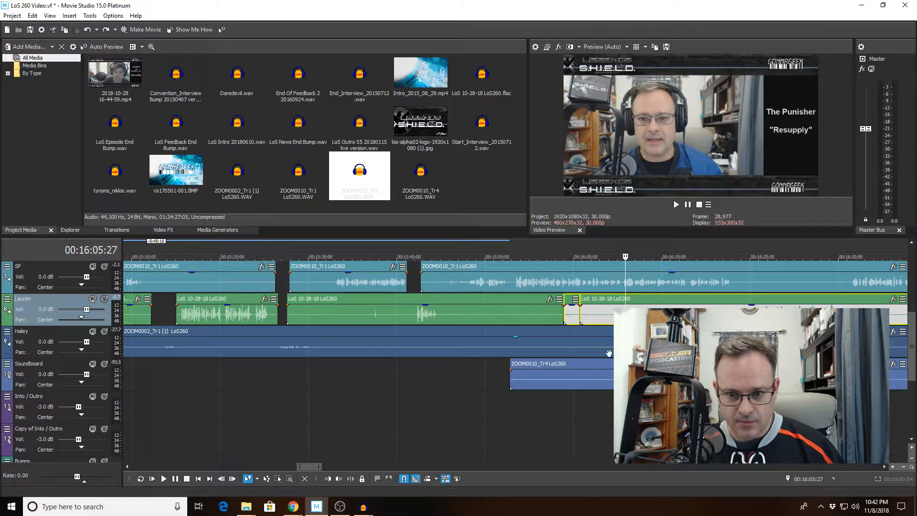
pyautogui.click(407, 444)
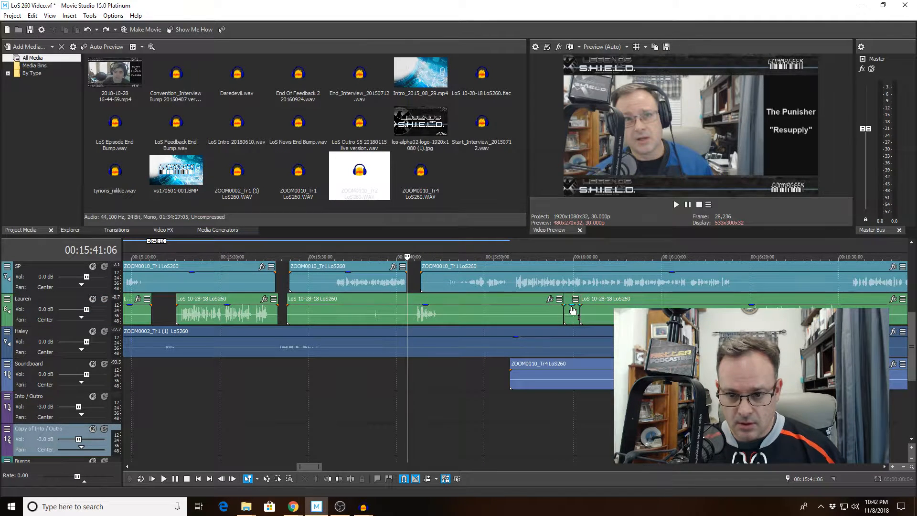
pyautogui.moveTo(571, 303); pyautogui.dragTo(572, 332)
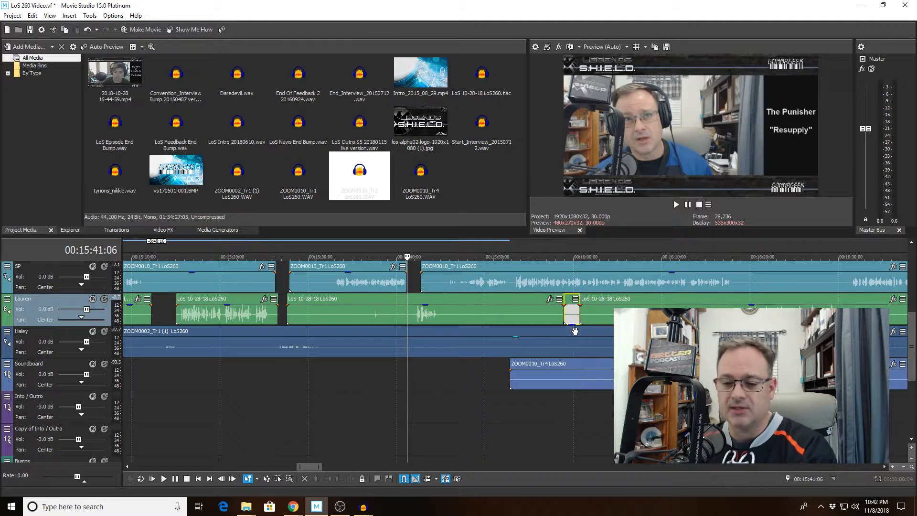
pyautogui.moveTo(571, 328)
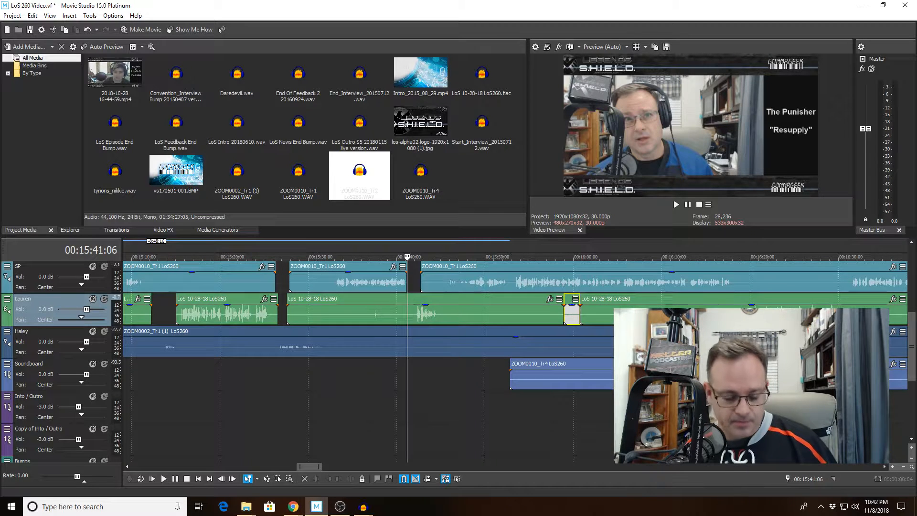
# - Undo the short segment's gain change and both splits in the LoS 10-28-18 LoS260 audio event
pyautogui.hotkey('ctrl', 'z')
pyautogui.hotkey('ctrl', 'z')
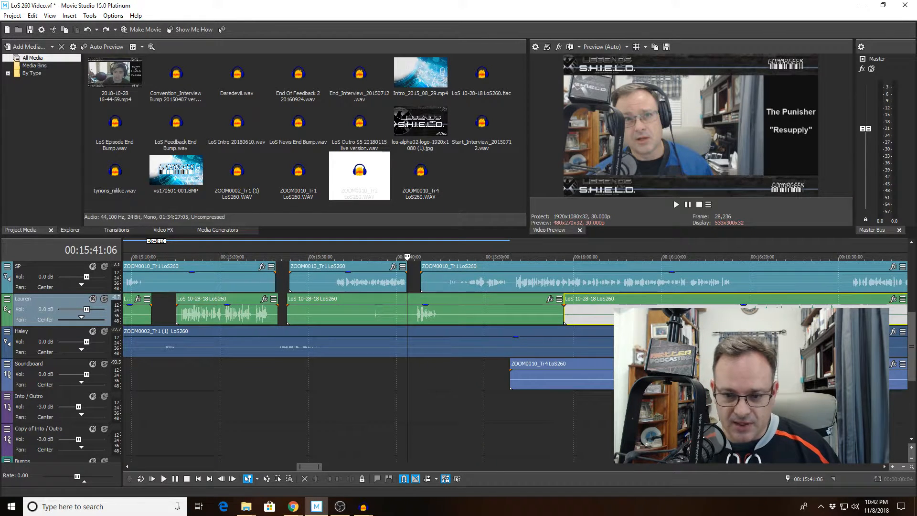
pyautogui.hotkey('ctrl', 'z')
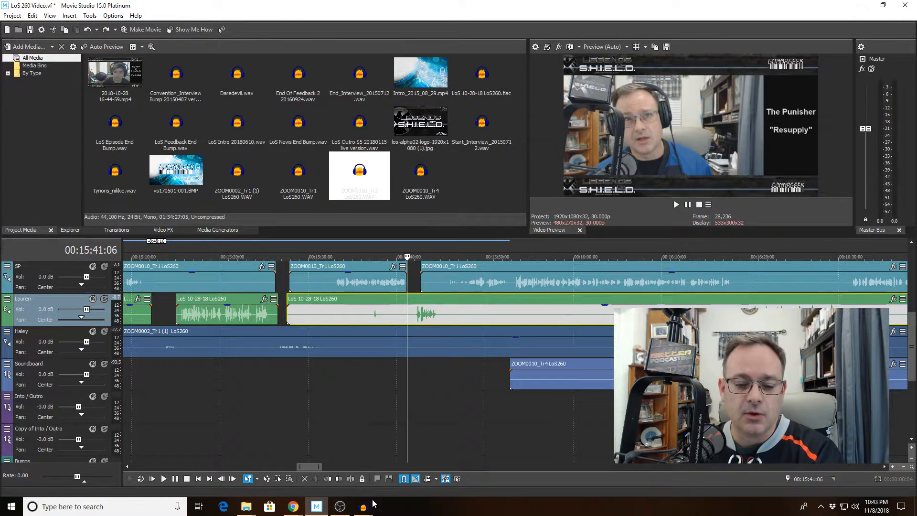
# - Switch to the ZOOM0018_Tr1 project in Audacity and name its audio export ZOOM0018_Tr1 ST217 ver2 in the Starling Tribune folder
pyautogui.moveTo(363, 507)
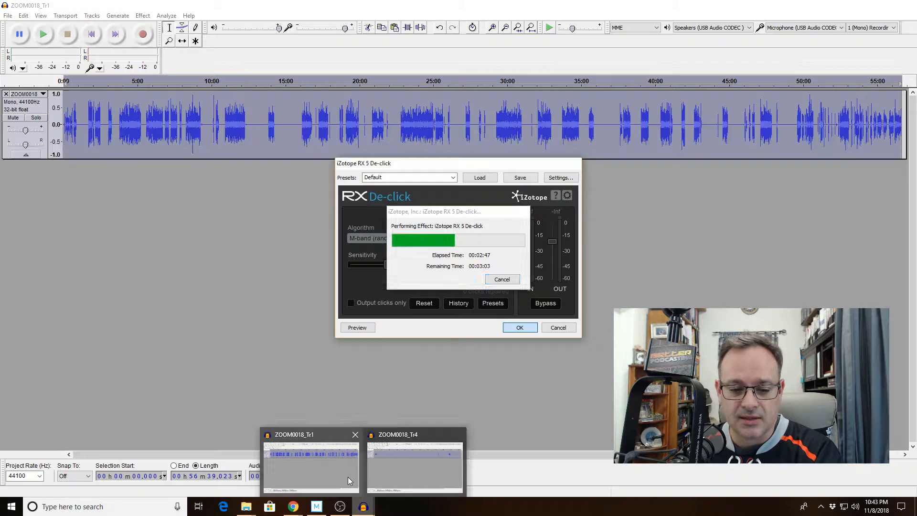
pyautogui.click(348, 477)
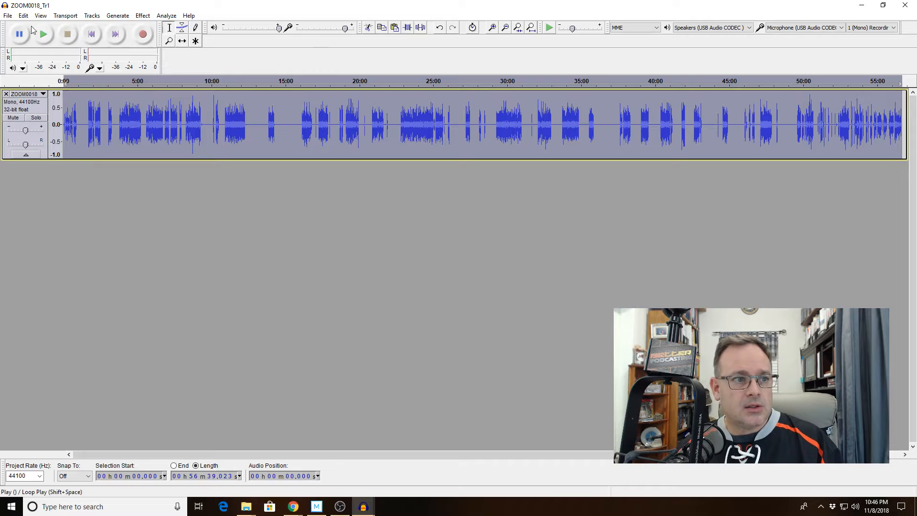
pyautogui.click(8, 15)
pyautogui.click(79, 144)
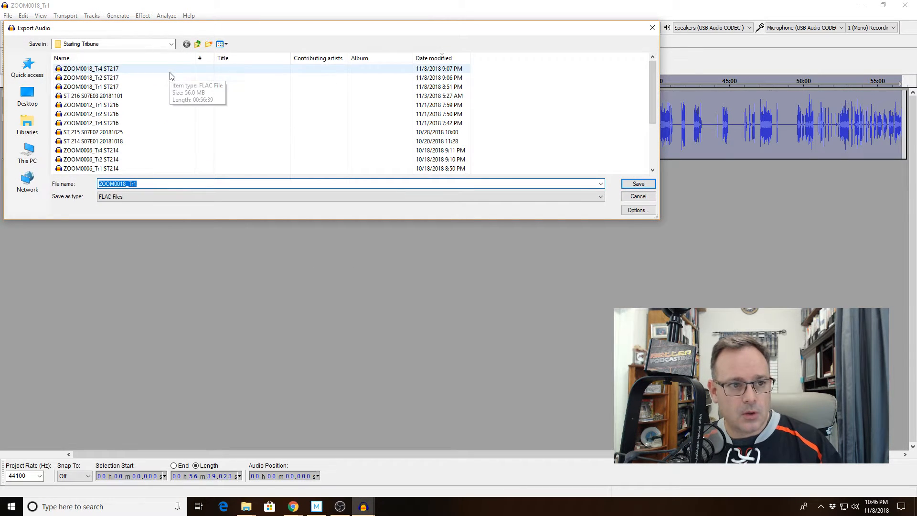
pyautogui.click(171, 87)
pyautogui.click(186, 184)
pyautogui.click(207, 184)
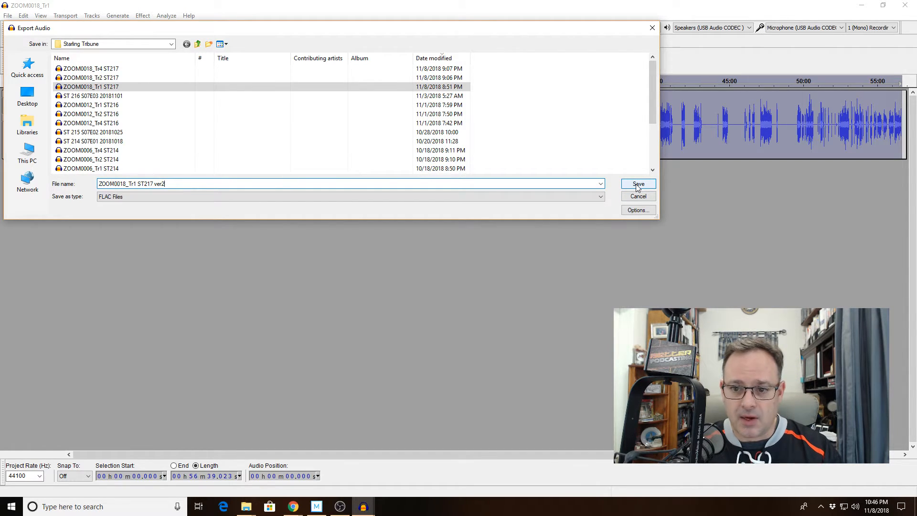
# - Export the project in FLAC format, leaving all metadata tags blank
pyautogui.click(345, 199)
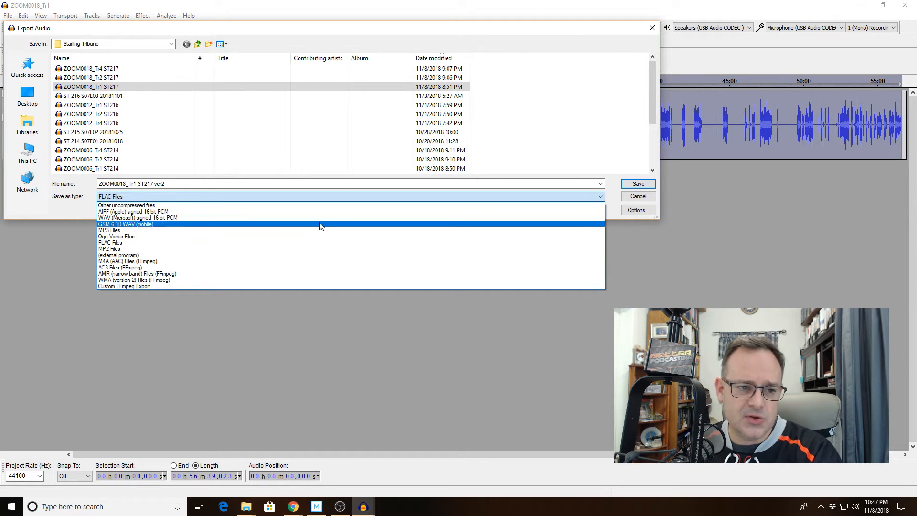
pyautogui.click(316, 242)
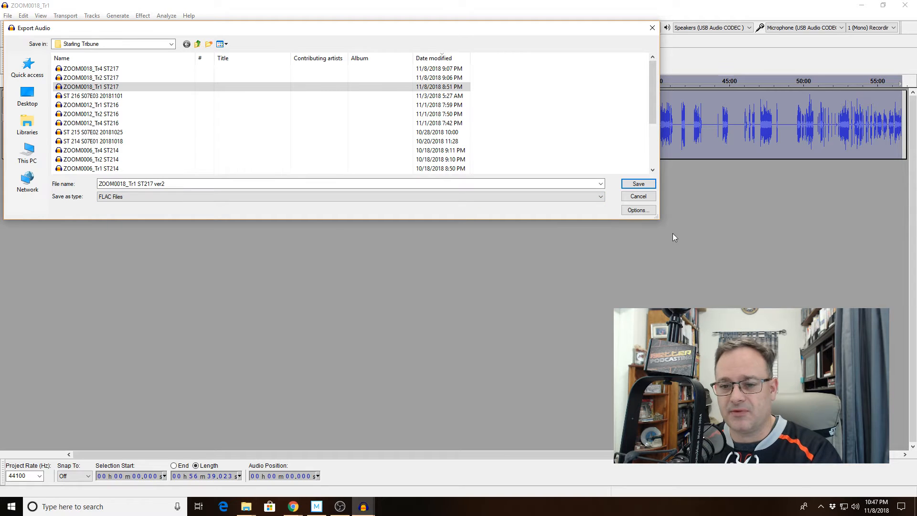
pyautogui.click(642, 185)
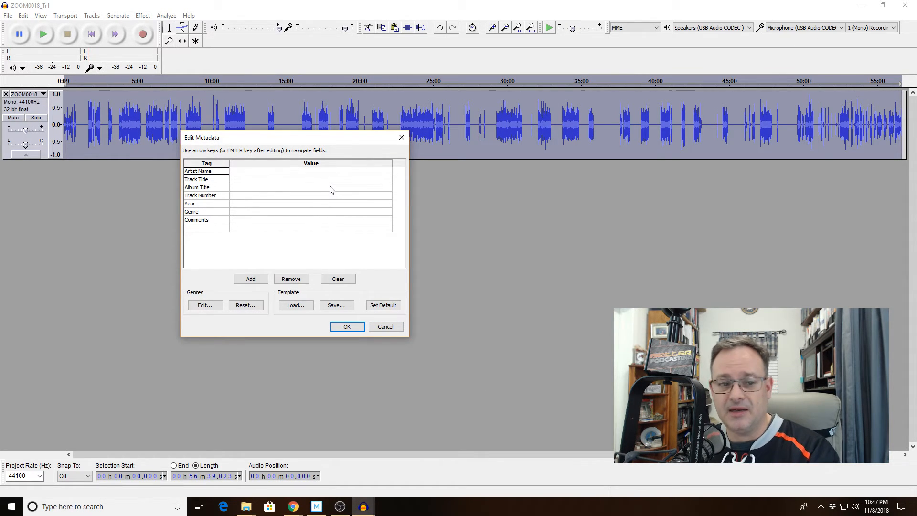
pyautogui.click(350, 327)
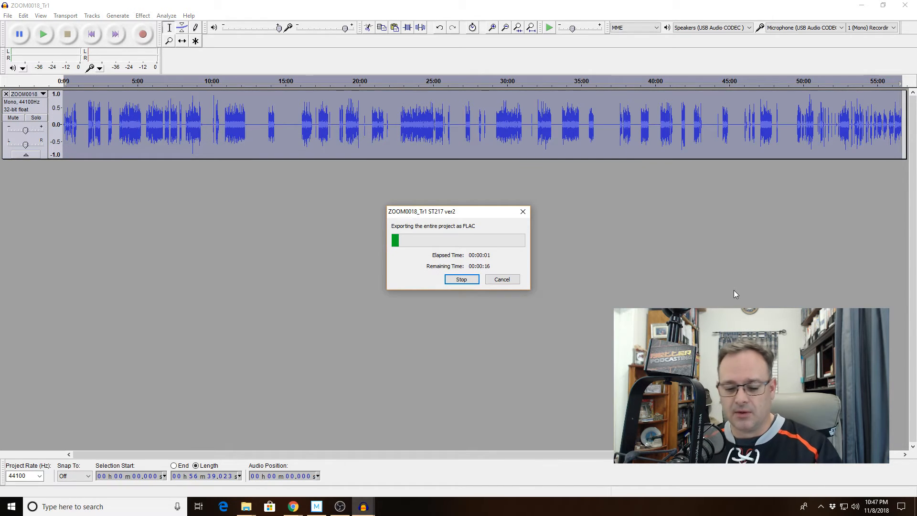